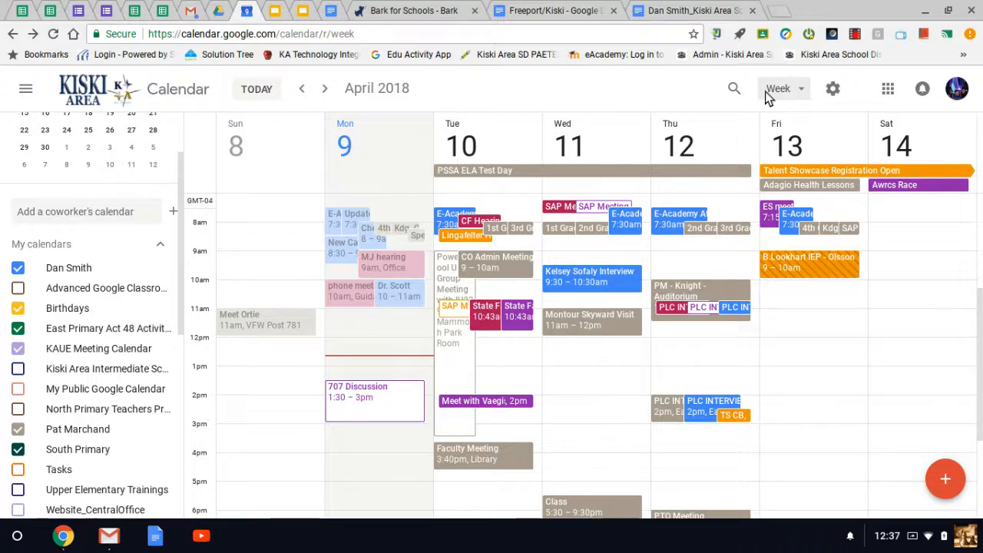
{"action": "left_click", "coordinate": [801, 88]}
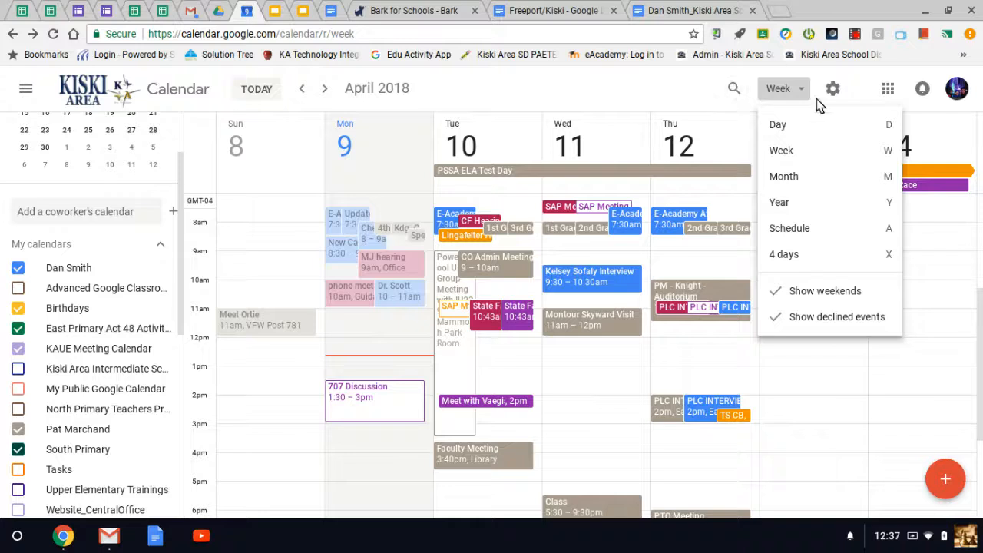
{"action": "left_click", "coordinate": [836, 88]}
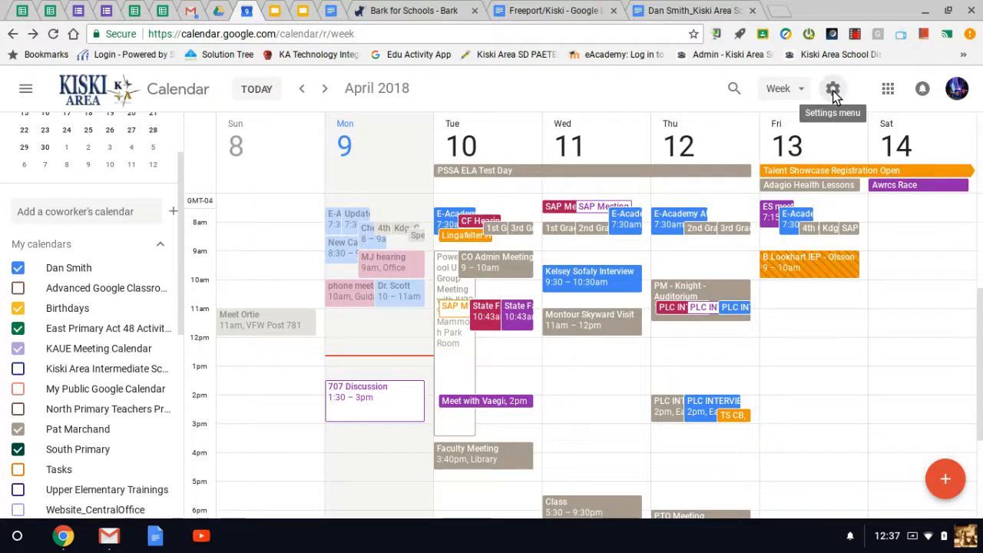
Open the calendar settings and look through the general options, from language and region down to view options.
{"action": "left_click", "coordinate": [834, 91]}
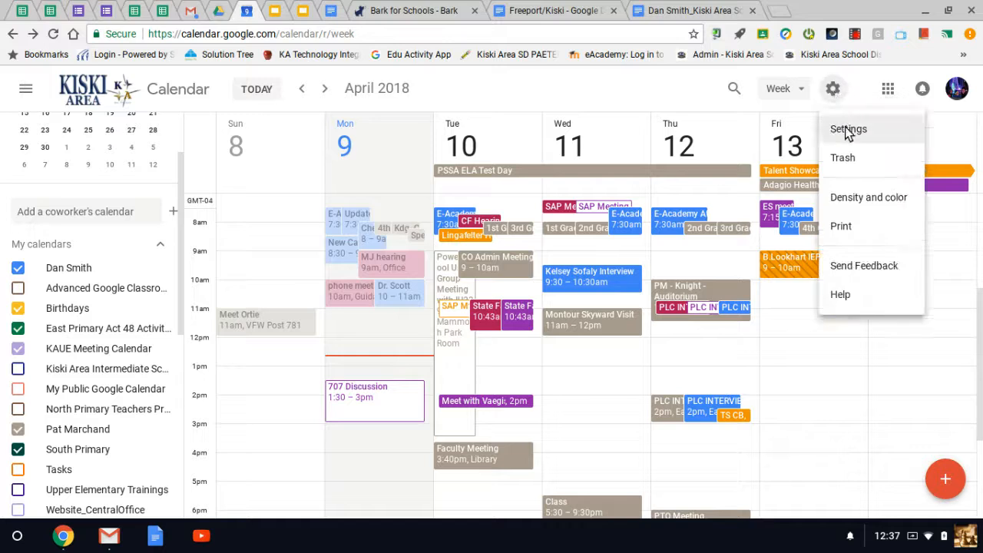
{"action": "left_click", "coordinate": [845, 129]}
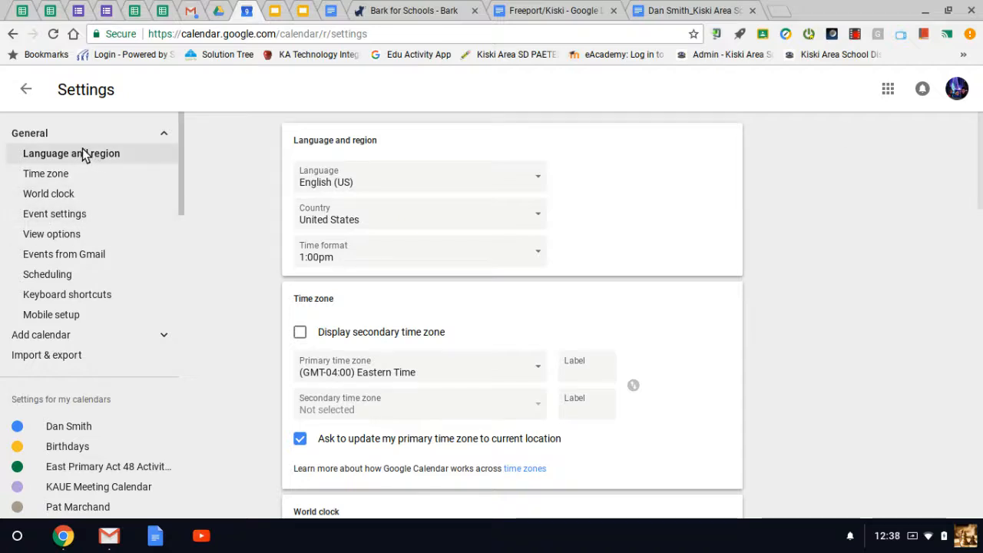
{"action": "scroll", "coordinate": [515, 245], "scroll_direction": "down", "scroll_amount": 4}
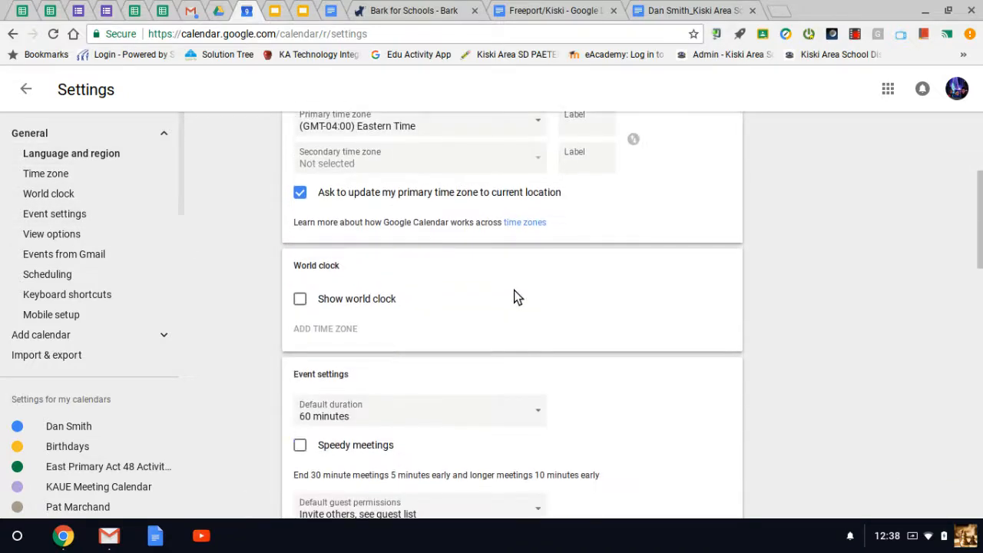
{"action": "scroll", "coordinate": [523, 323], "scroll_direction": "down", "scroll_amount": 4}
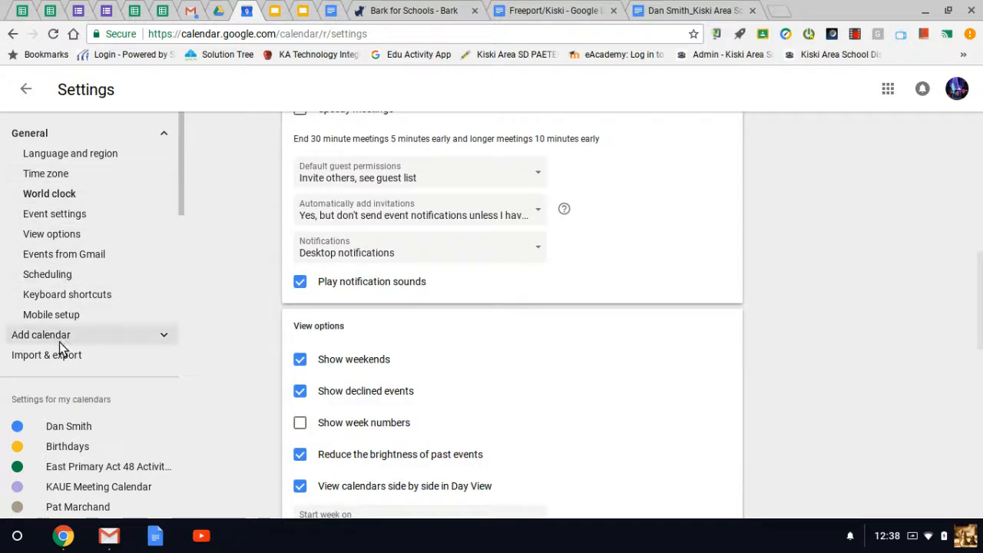
Create a new calendar named "Meetings with Students" from the calendar settings.
{"action": "left_click", "coordinate": [82, 338]}
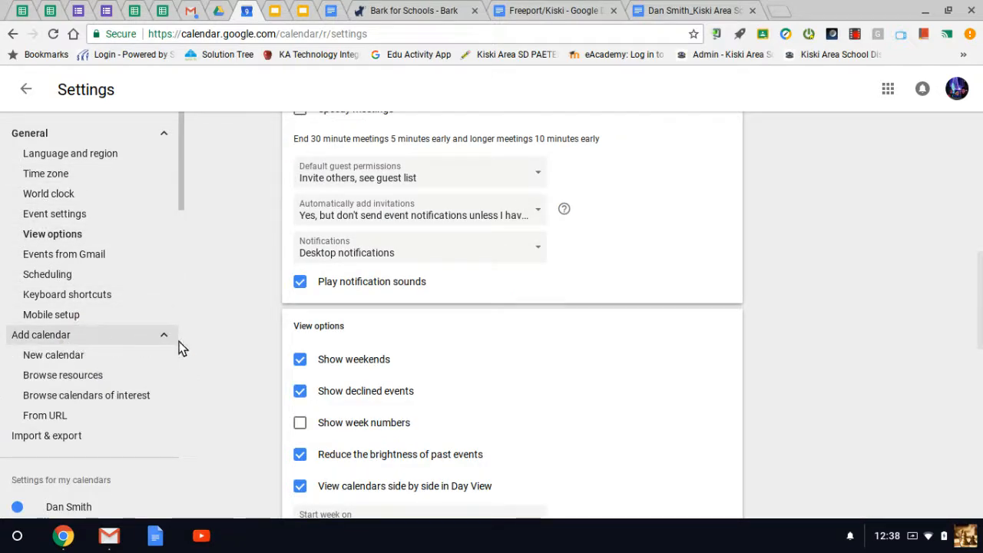
{"action": "left_click", "coordinate": [77, 359]}
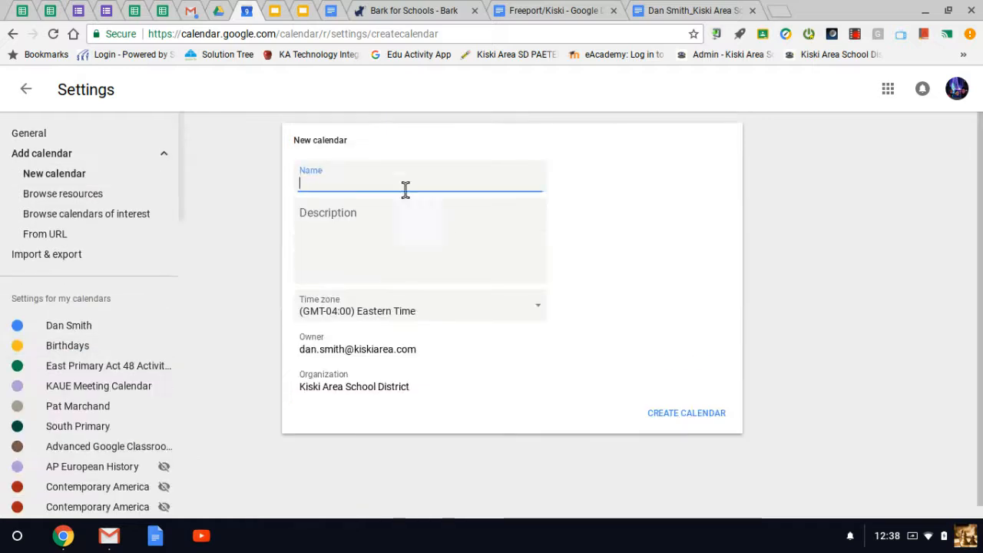
{"action": "left_click", "coordinate": [367, 182]}
{"action": "type", "text": "Meet"}
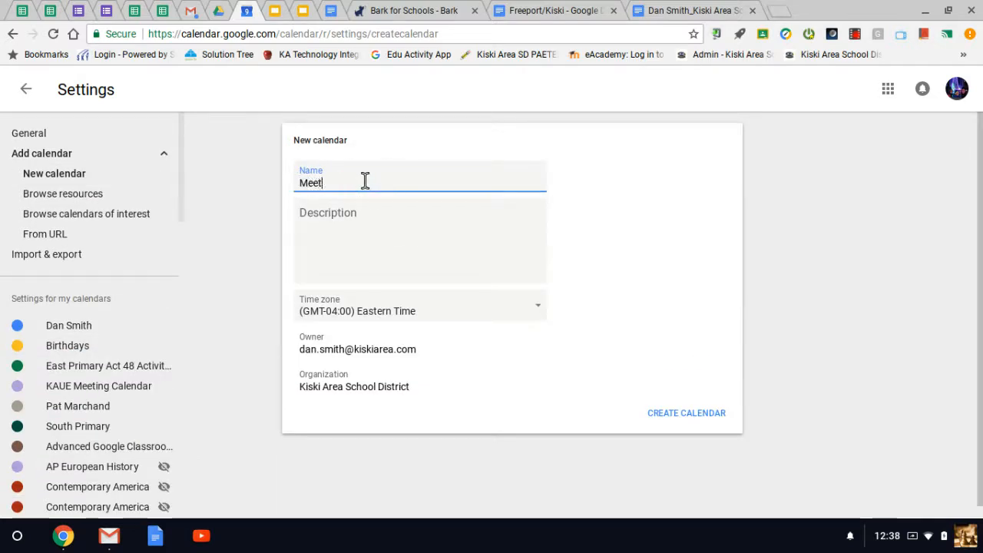
{"action": "type", "text": "ings with Students"}
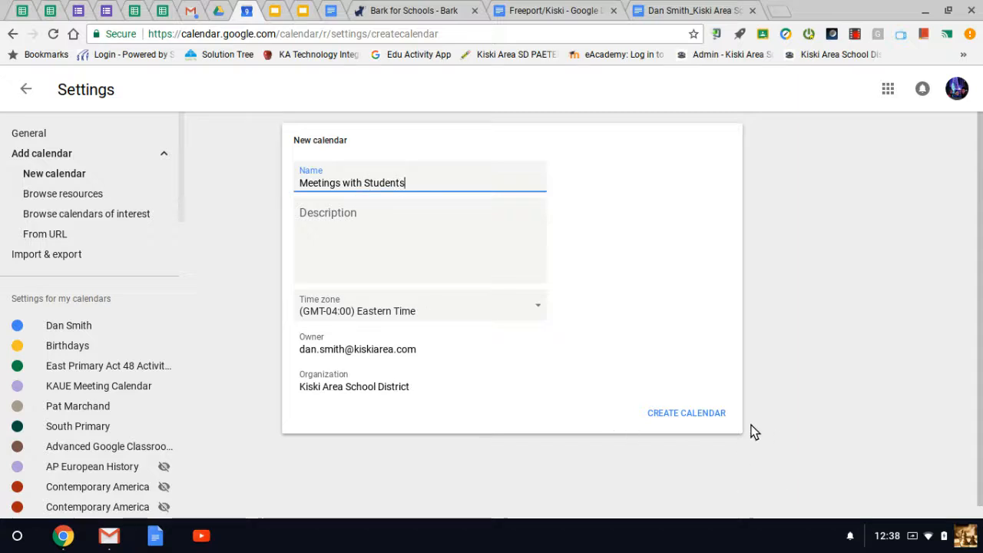
{"action": "left_click", "coordinate": [700, 416]}
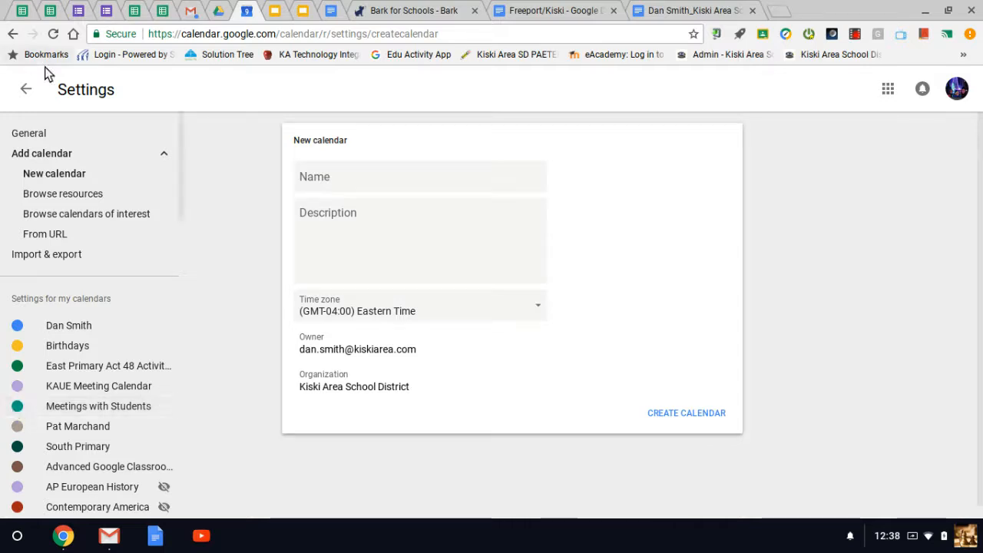
Return to the week view, add a coworker's calendar by searching for the name, and check it under Other calendars.
{"action": "left_click", "coordinate": [27, 93]}
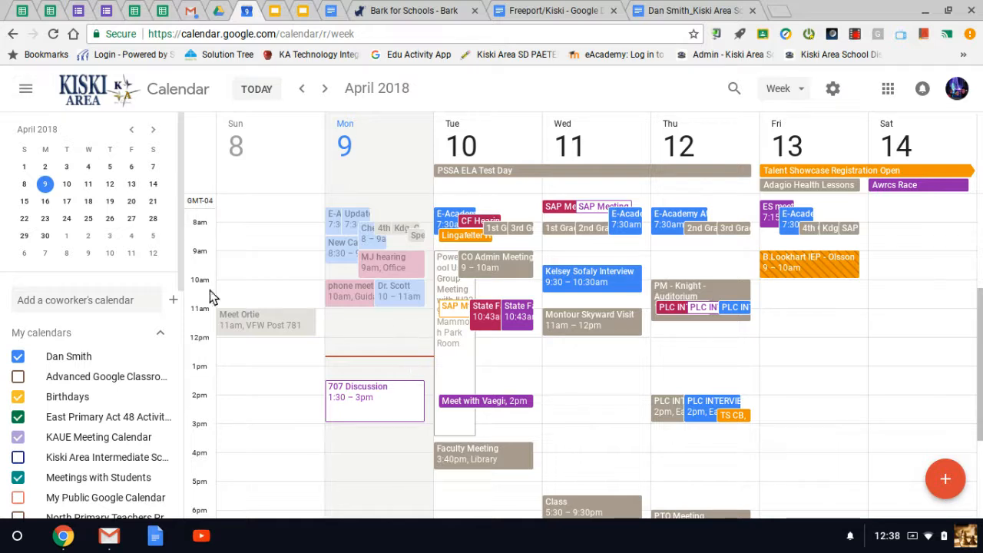
{"action": "left_click", "coordinate": [74, 300]}
{"action": "type", "text": "brian"}
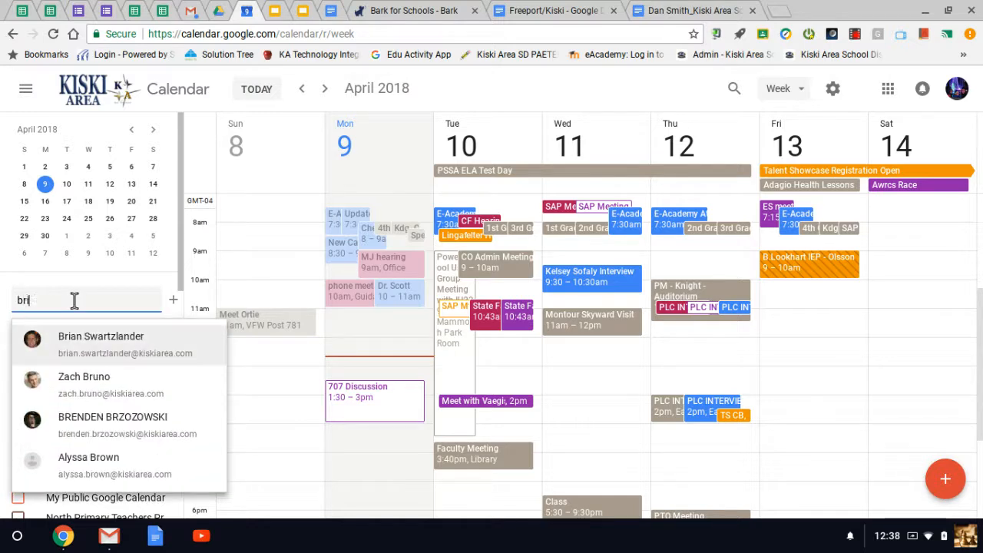
{"action": "left_click", "coordinate": [101, 341]}
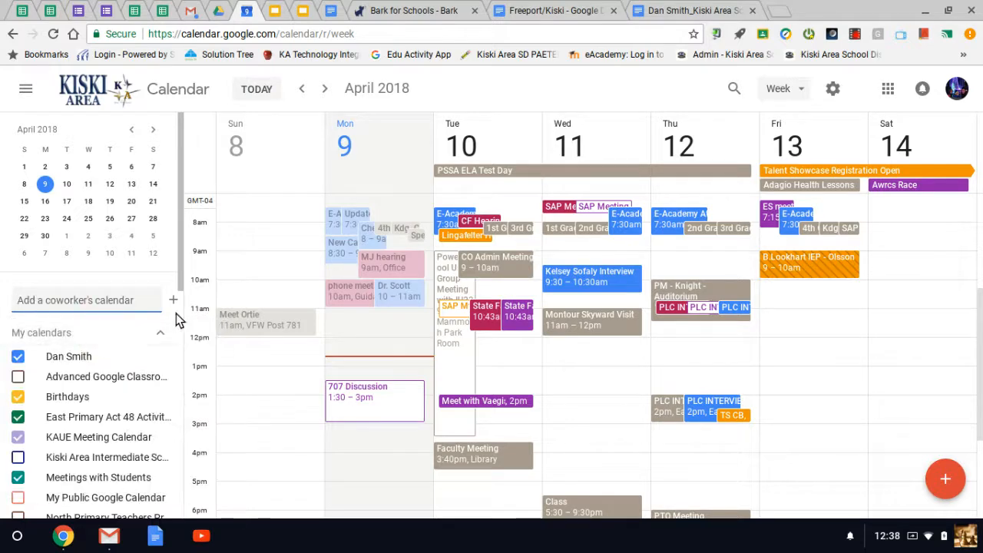
{"action": "scroll", "coordinate": [163, 334], "scroll_direction": "down", "scroll_amount": 3}
{"action": "scroll", "coordinate": [163, 333], "scroll_direction": "down", "scroll_amount": 3}
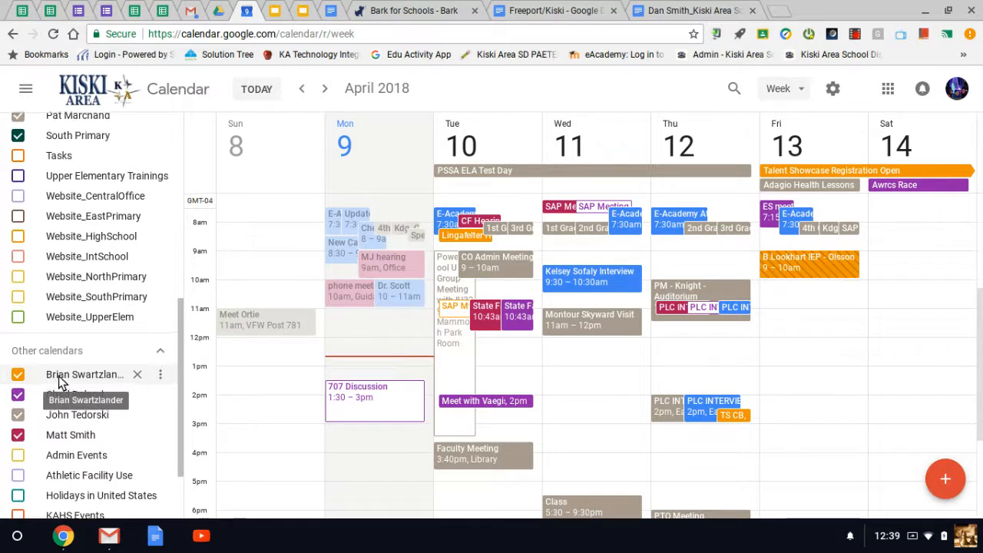
Add a second person's calendar by searching for the first name and choosing the first match.
{"action": "scroll", "coordinate": [50, 380], "scroll_direction": "up", "scroll_amount": 5}
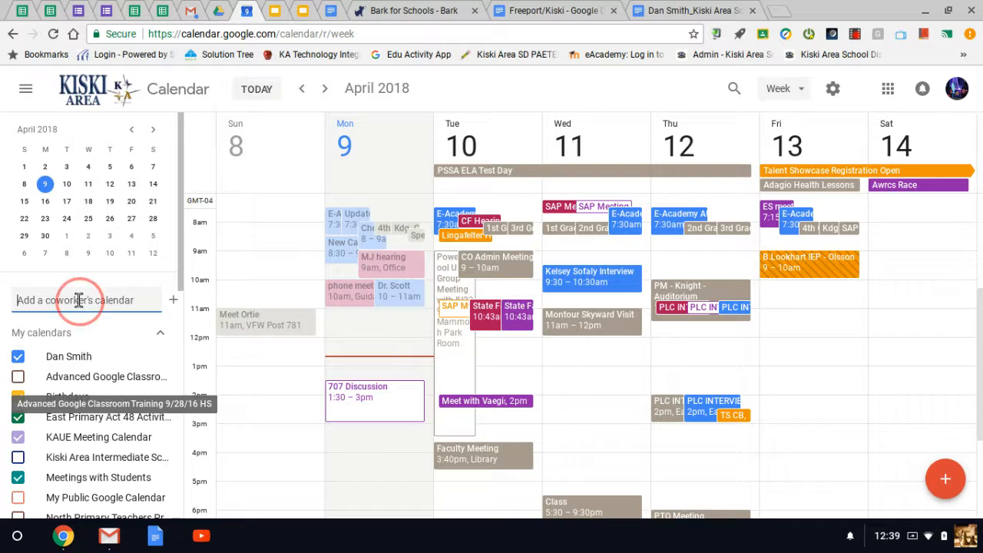
{"action": "type", "text": "kelsey"}
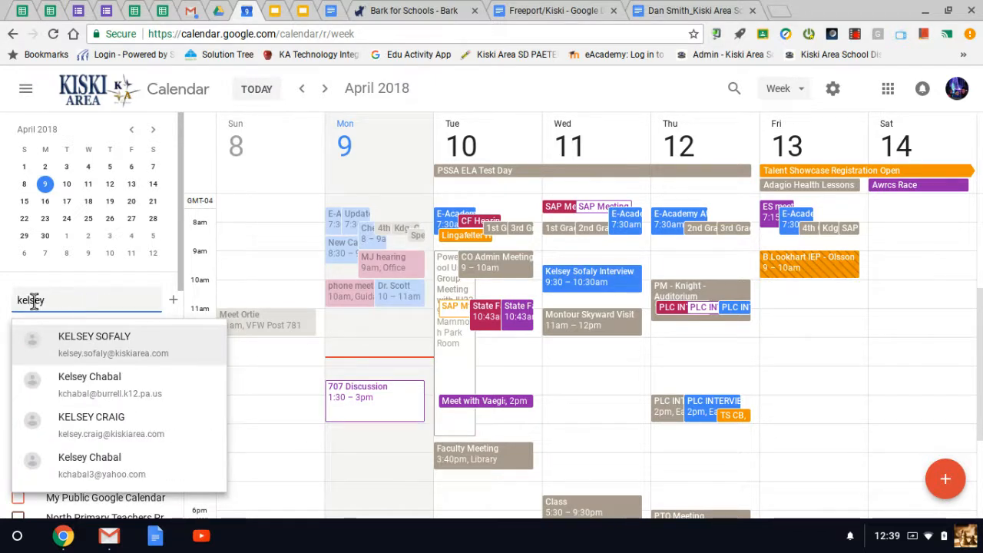
{"action": "left_click", "coordinate": [153, 346]}
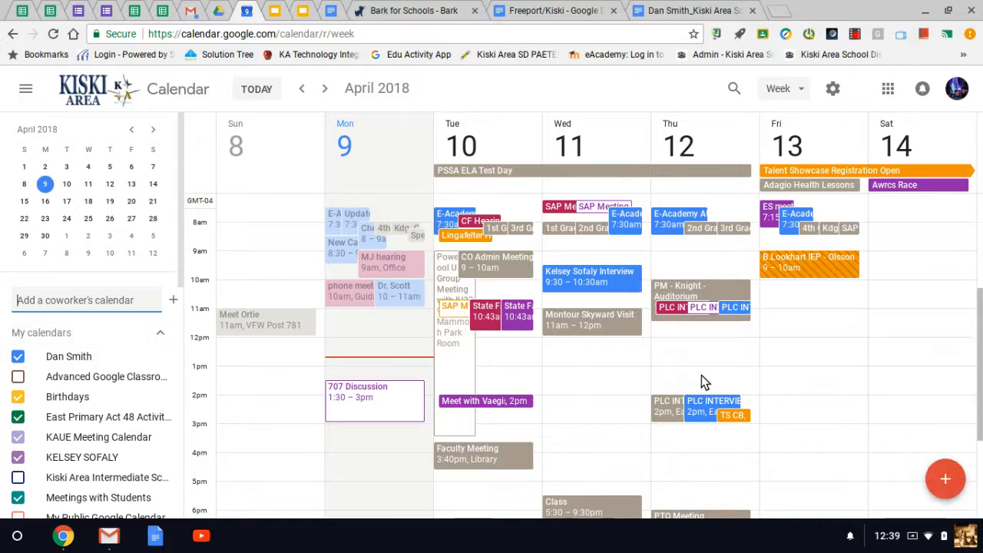
Create an event titled "Meeting" on Apr 11, 2018, 12:30pm to 1:30pm, assigned to the Meetings with Students calendar.
{"action": "left_click", "coordinate": [603, 364]}
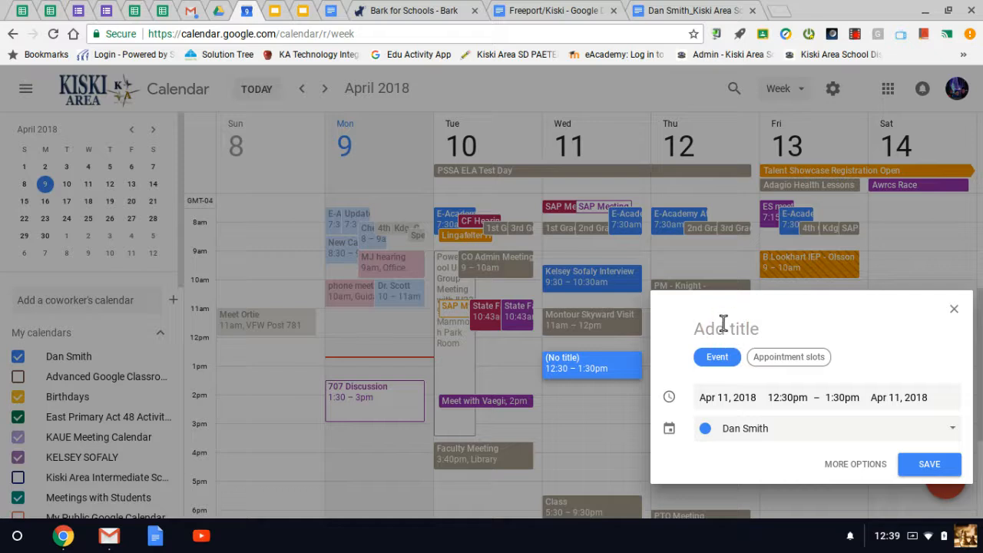
{"action": "type", "text": "Meeting"}
{"action": "left_click", "coordinate": [956, 434]}
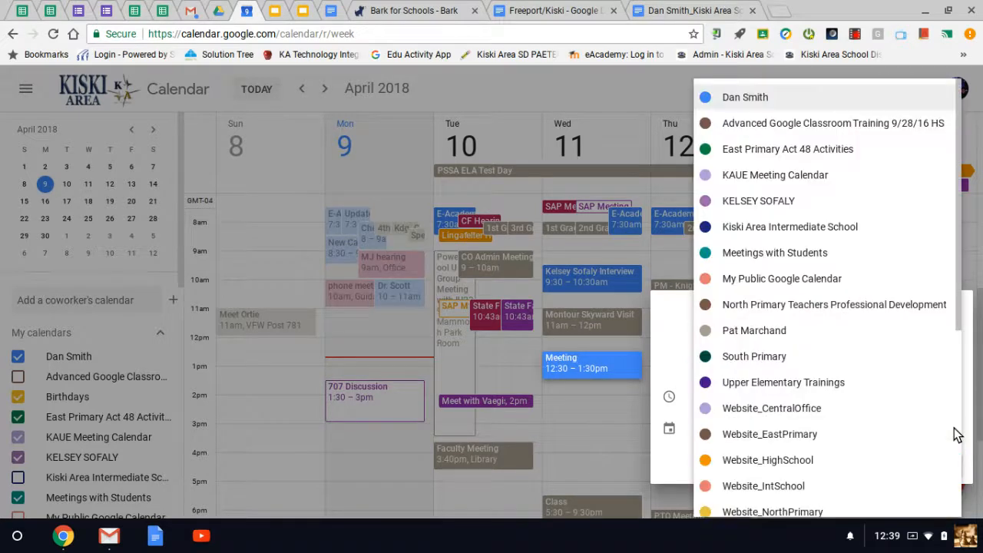
{"action": "left_click", "coordinate": [791, 252]}
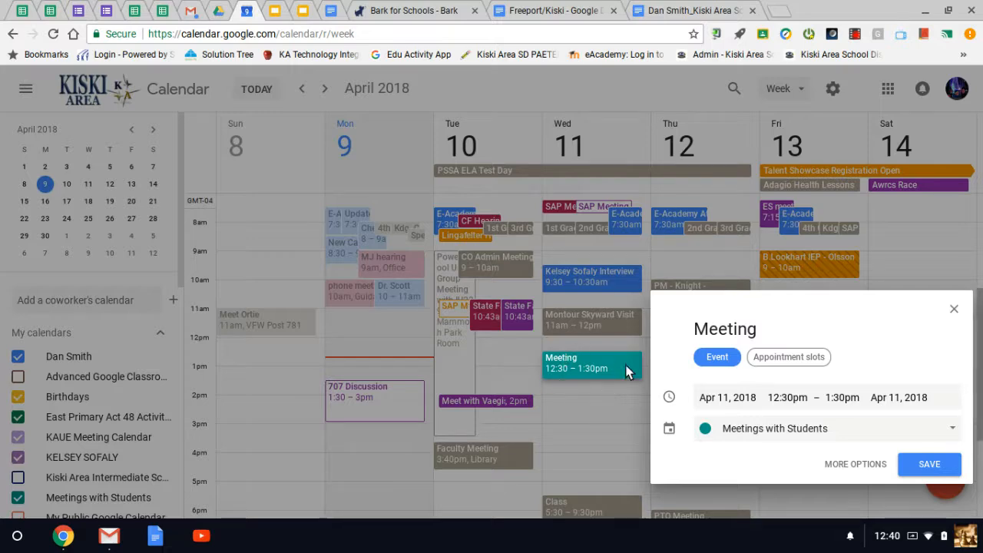
Switch the meeting to the owner's personal calendar and back to Meetings with Students.
{"action": "left_click", "coordinate": [886, 425]}
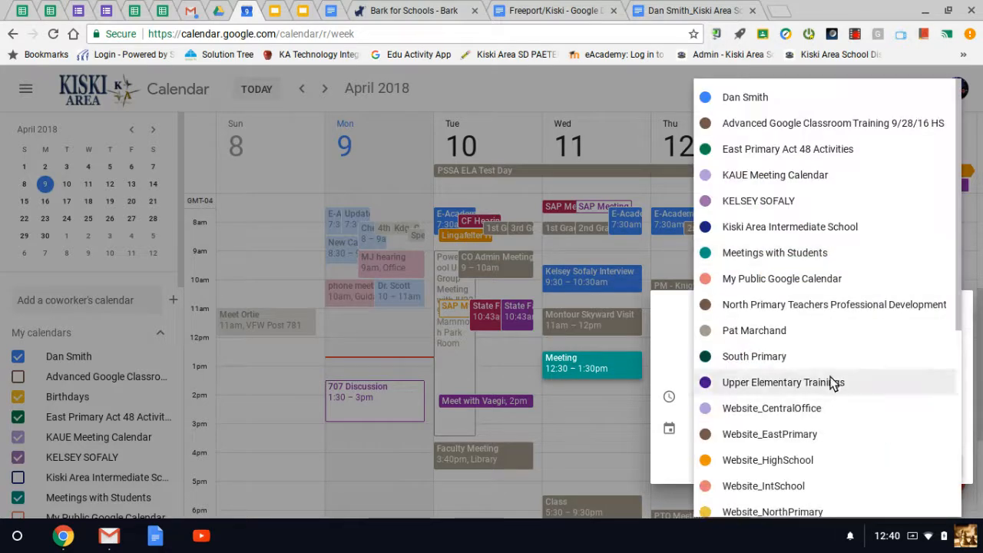
{"action": "left_click", "coordinate": [744, 98]}
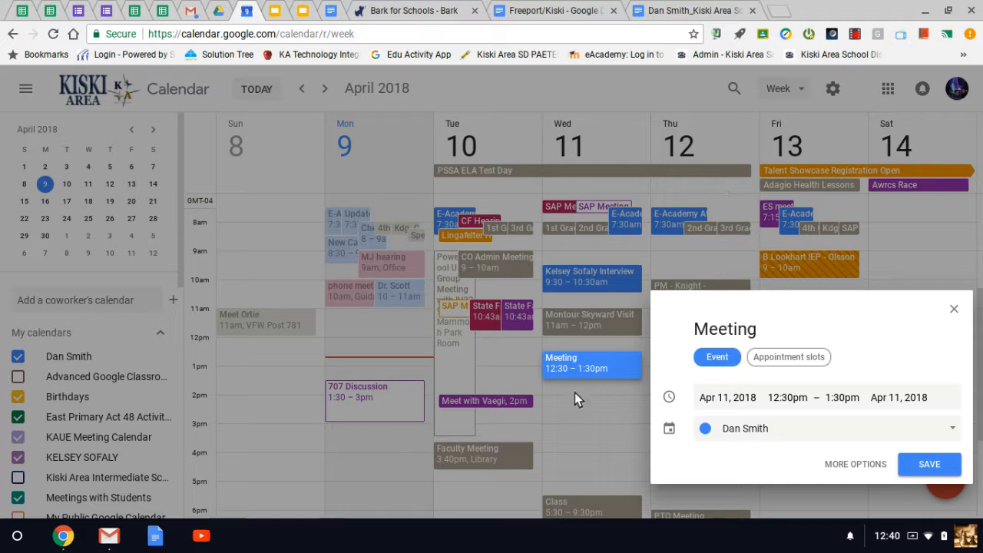
{"action": "left_click", "coordinate": [947, 430]}
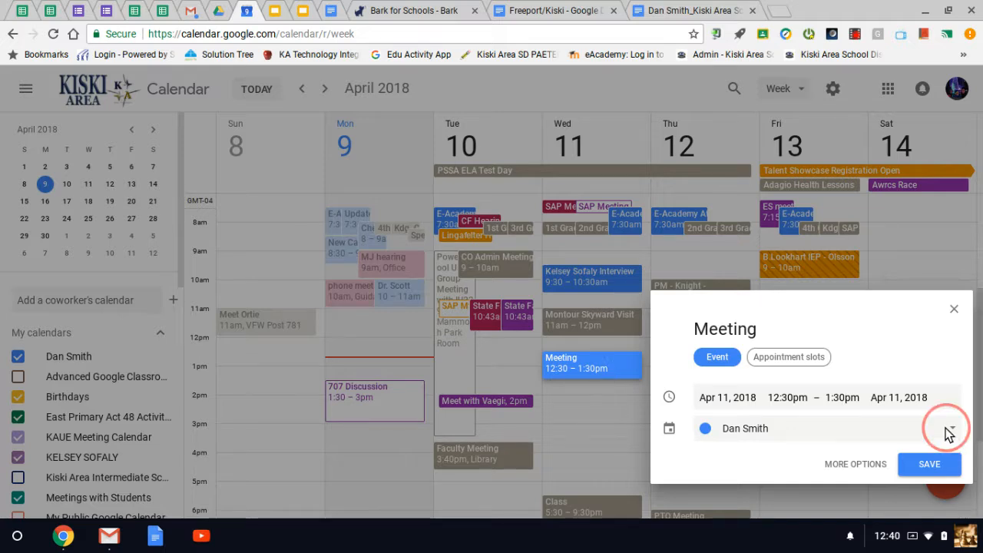
{"action": "left_click", "coordinate": [766, 252]}
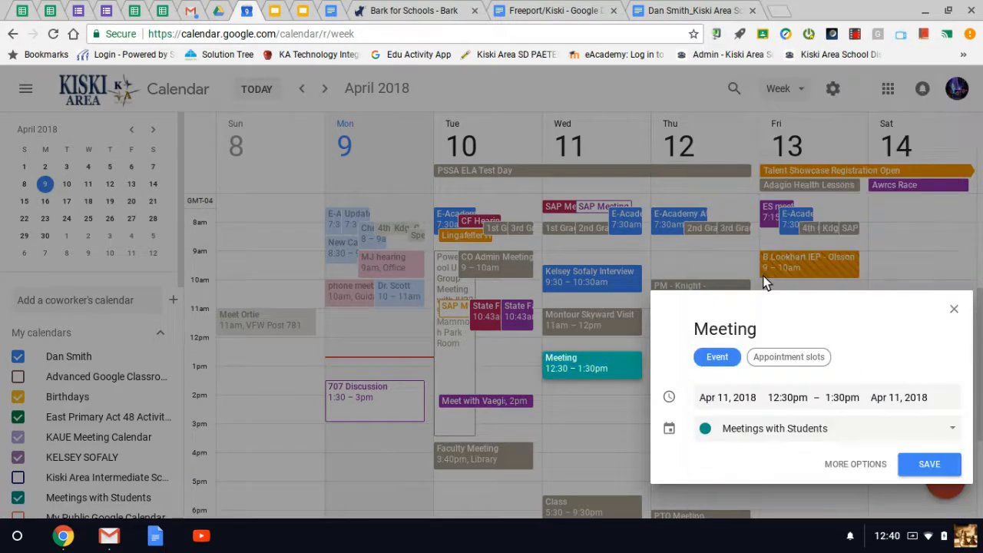
Open the meeting's full event details and look over its start time choices and location field.
{"action": "left_click", "coordinate": [864, 463]}
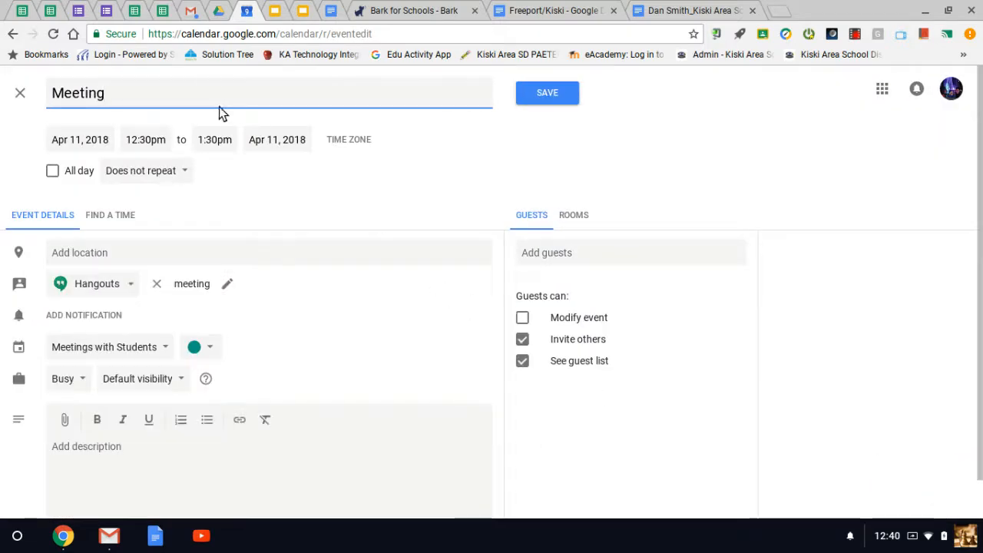
{"action": "left_click", "coordinate": [151, 136]}
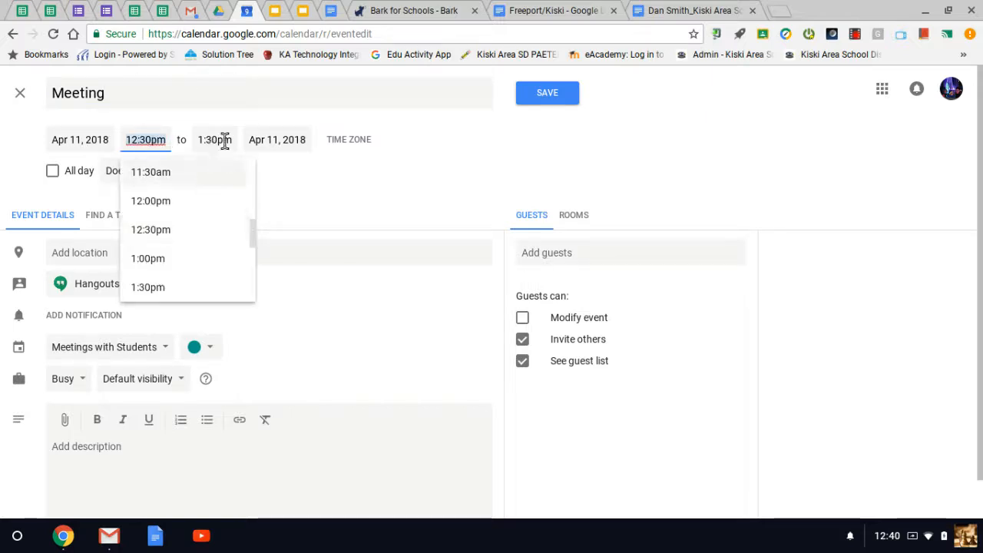
{"action": "left_click", "coordinate": [373, 186]}
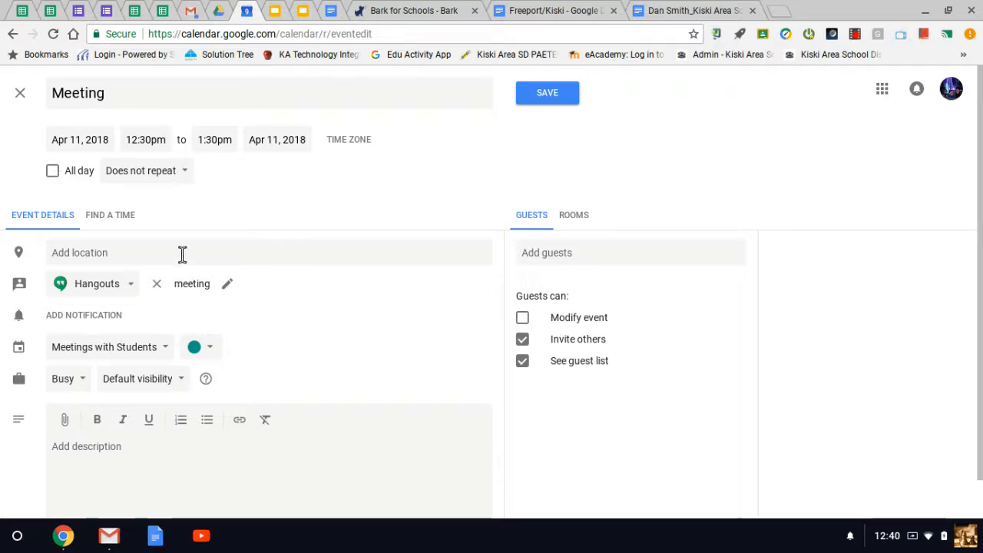
{"action": "left_click", "coordinate": [151, 255]}
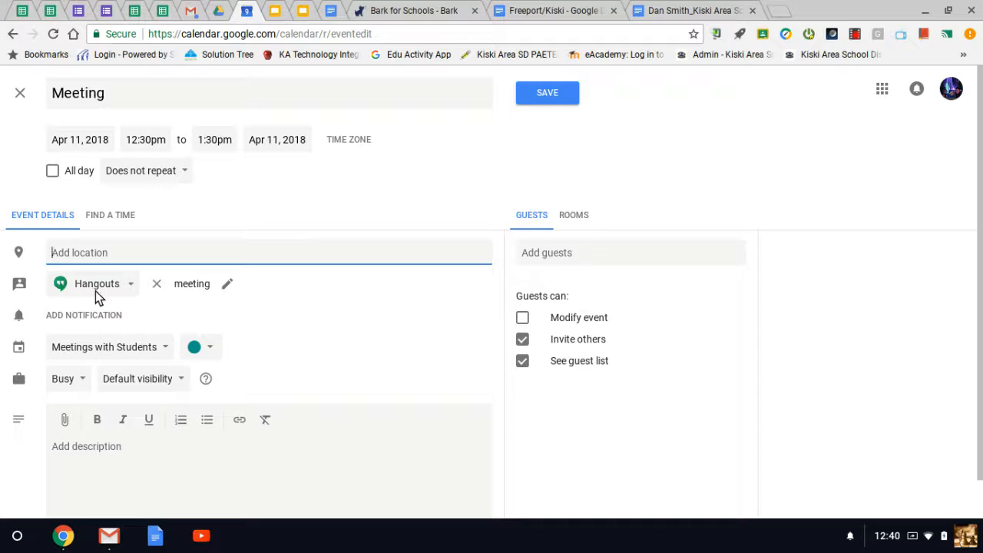
Add a reminder of type Notification to the meeting, 10 minutes before it starts.
{"action": "left_click", "coordinate": [104, 315]}
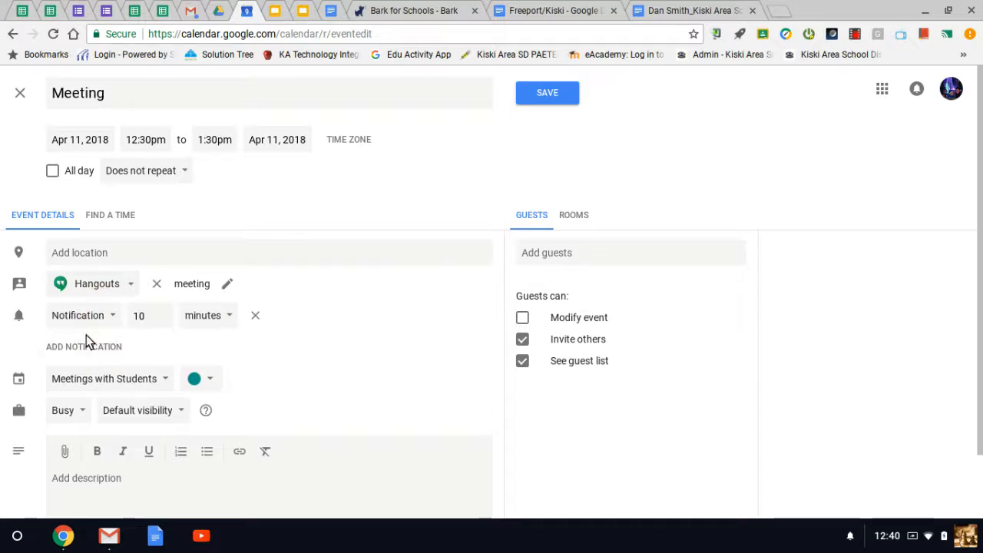
{"action": "left_click", "coordinate": [114, 320]}
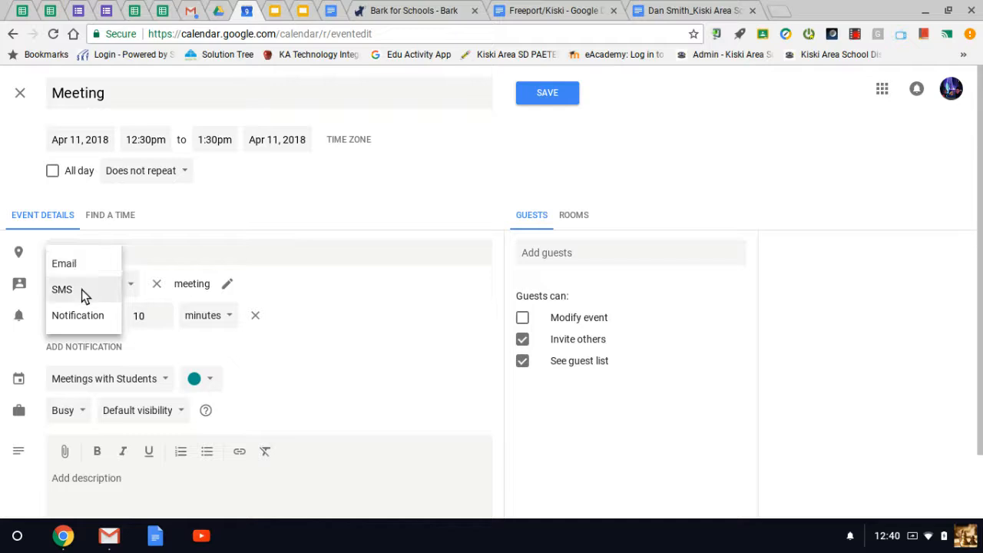
{"action": "left_click", "coordinate": [77, 316]}
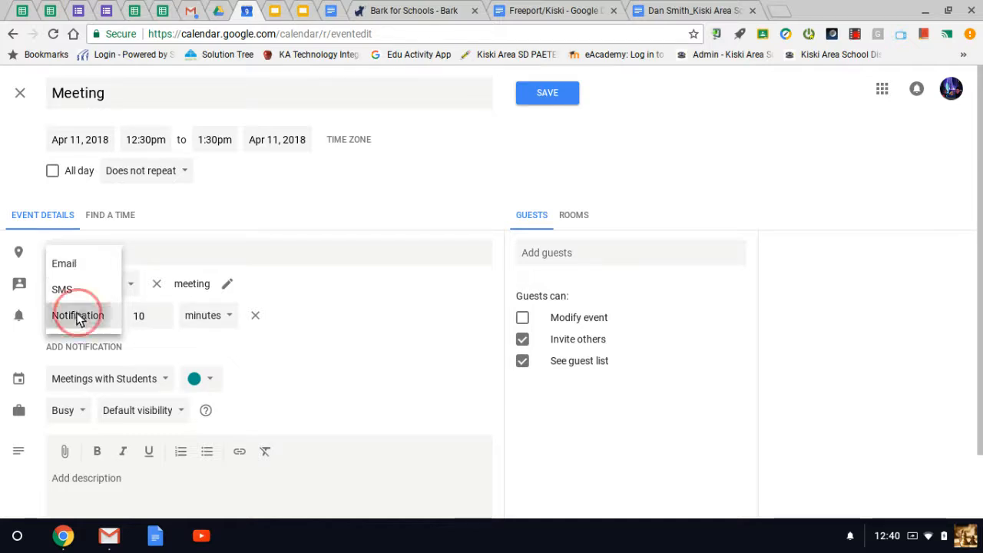
Add a second reminder to the meeting, sent as an email 10 minutes before it starts.
{"action": "left_click", "coordinate": [77, 346]}
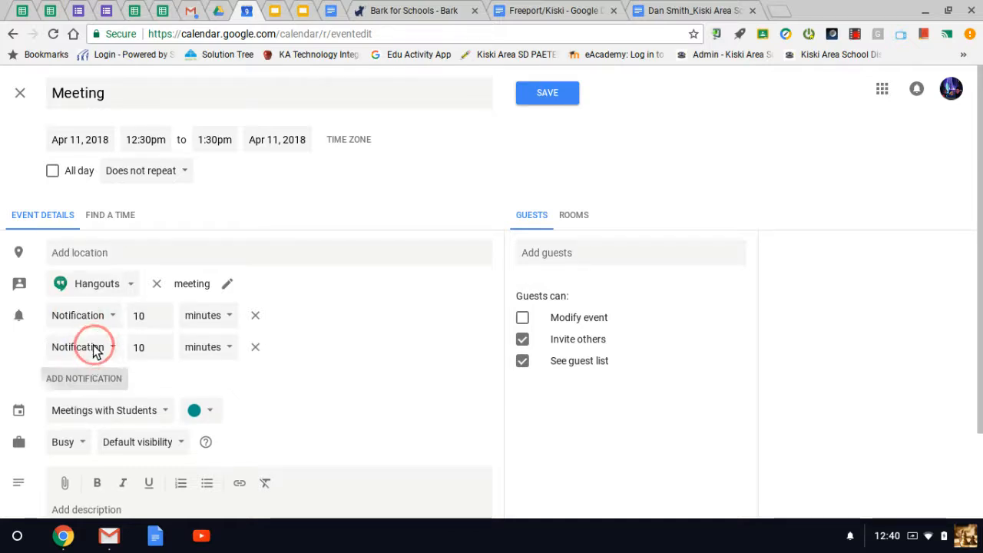
{"action": "left_click", "coordinate": [113, 347]}
{"action": "left_click", "coordinate": [77, 298]}
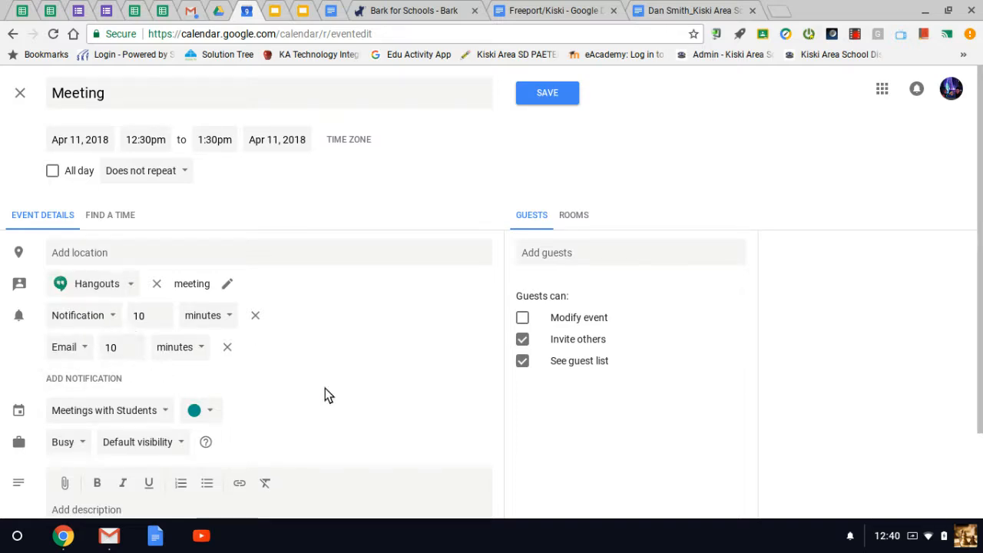
{"action": "scroll", "coordinate": [321, 381], "scroll_direction": "down", "scroll_amount": 3}
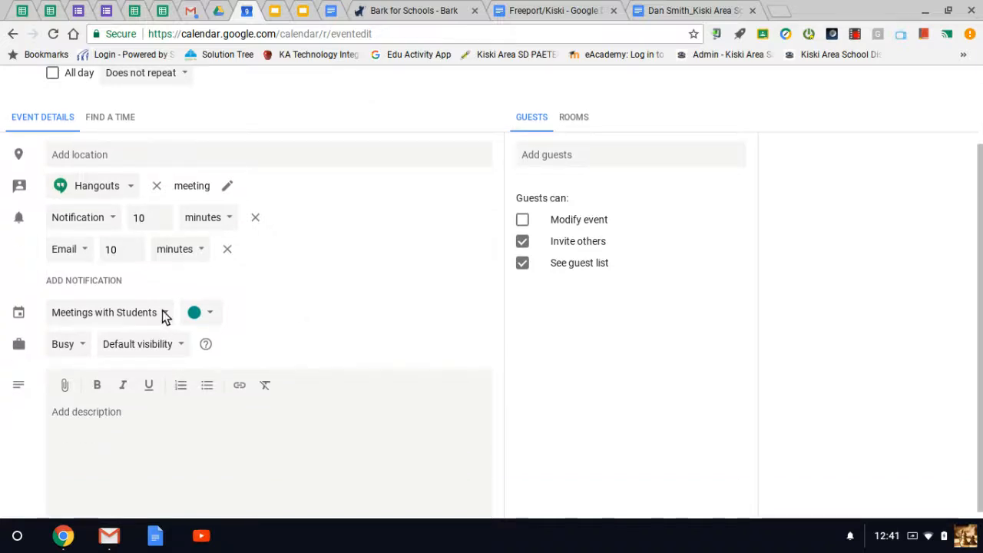
Look over the file sources for attaching a file to the meeting's description and the meeting day's Find a Time schedule.
{"action": "left_click", "coordinate": [97, 416]}
{"action": "left_click", "coordinate": [66, 388]}
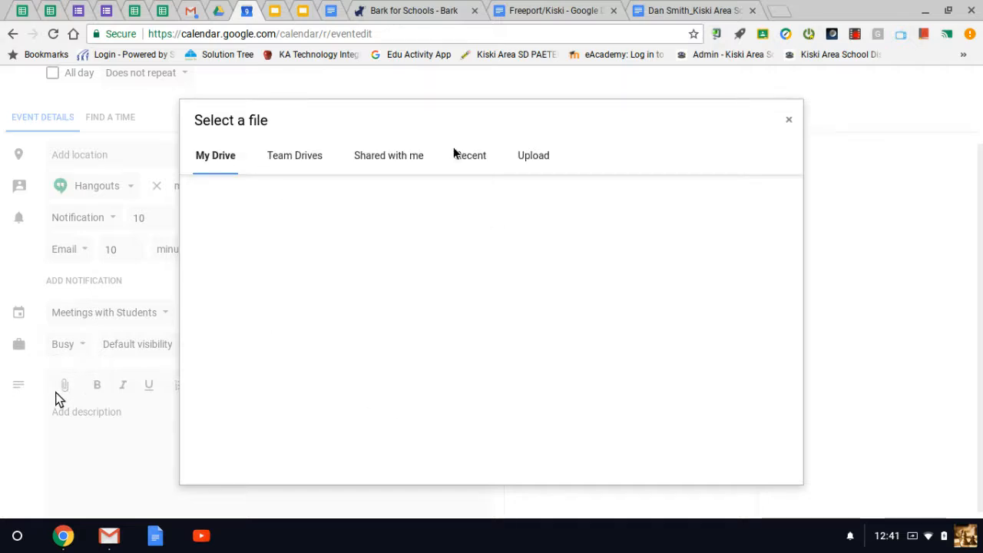
{"action": "left_click", "coordinate": [790, 120]}
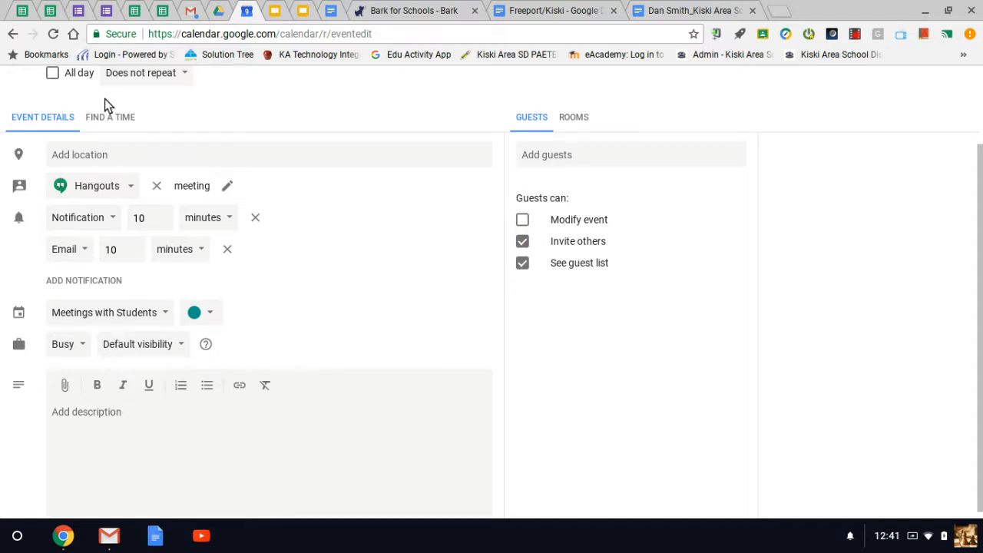
{"action": "left_click", "coordinate": [110, 119]}
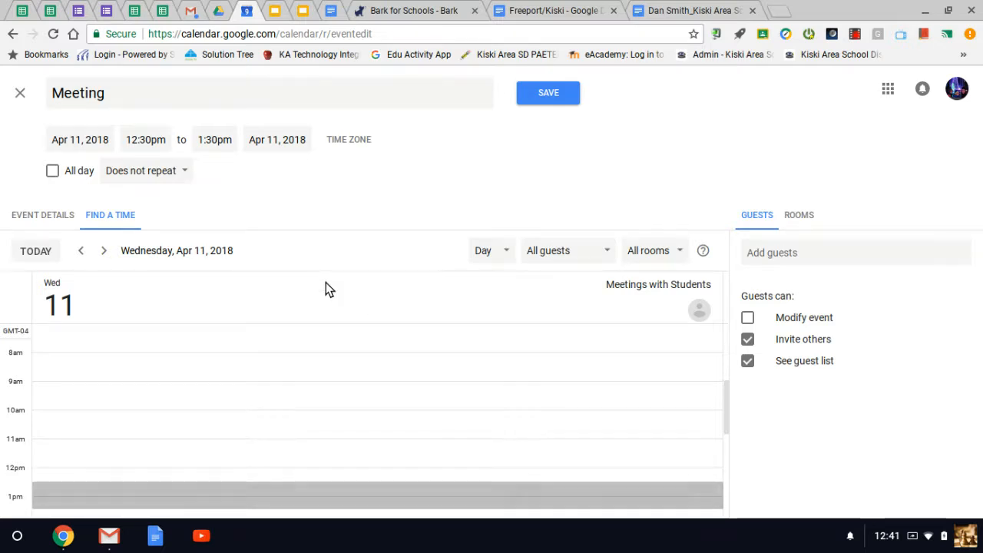
{"action": "left_click", "coordinate": [43, 220]}
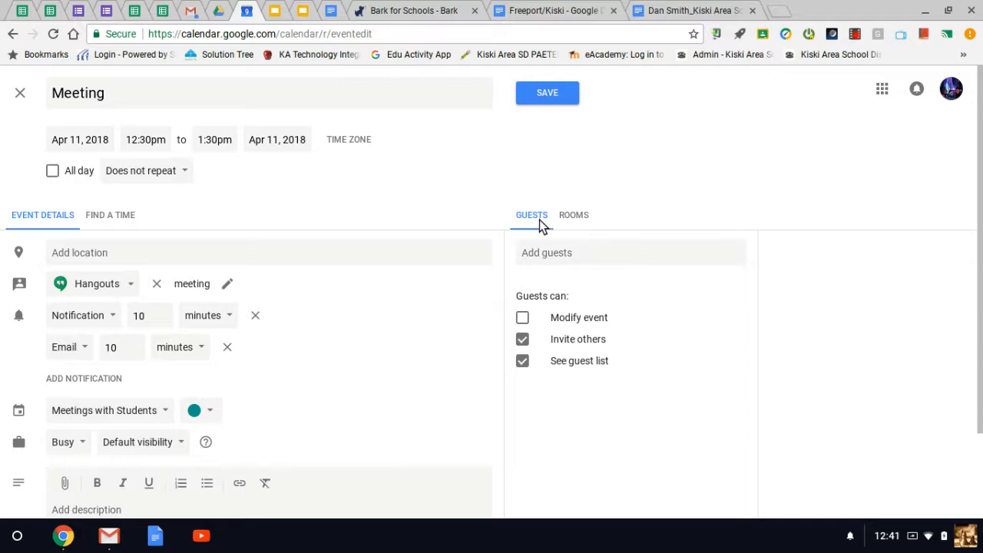
Add a colleague as a guest by searching for their first name, and save the meeting without sending invitations.
{"action": "left_click", "coordinate": [581, 253]}
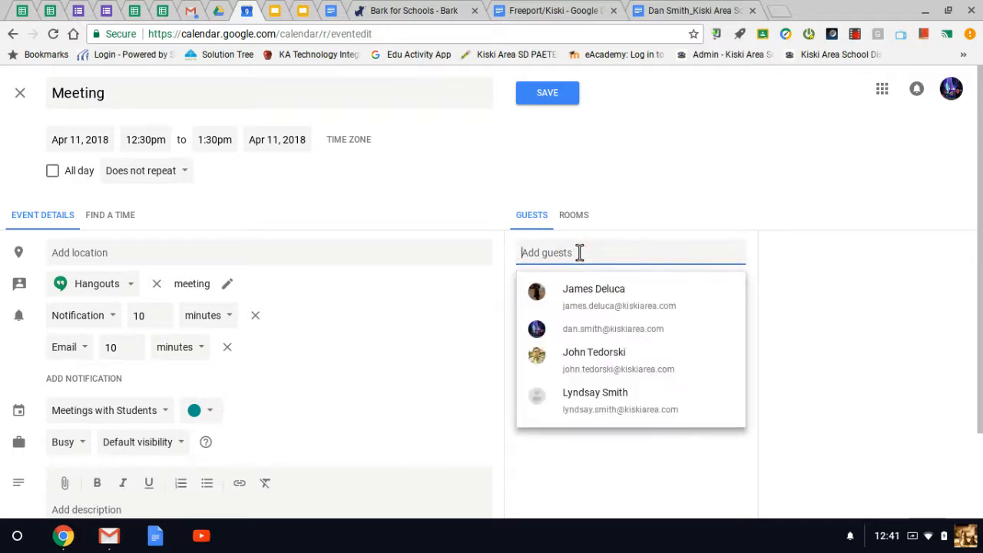
{"action": "type", "text": "jason"}
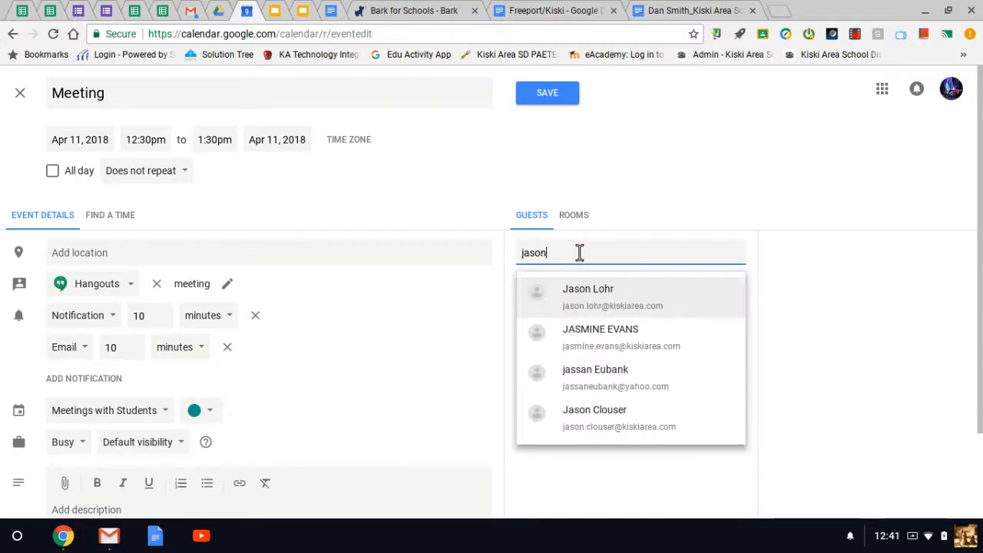
{"action": "left_click", "coordinate": [604, 303]}
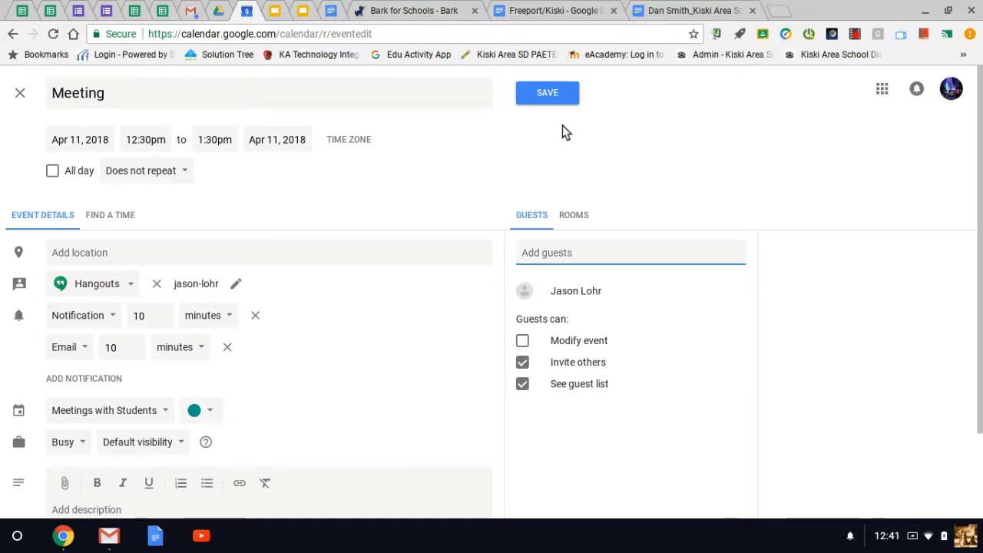
{"action": "left_click", "coordinate": [548, 100]}
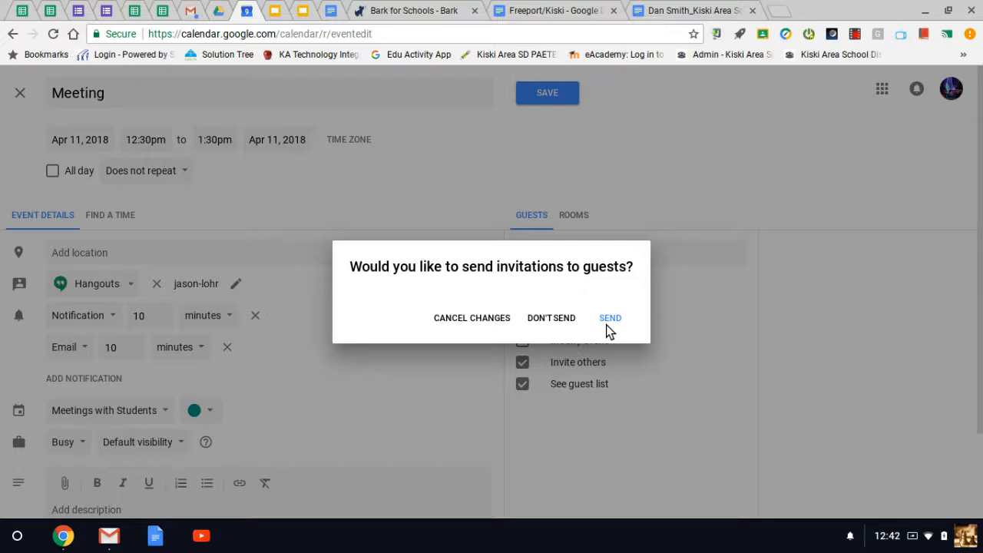
{"action": "left_click", "coordinate": [551, 318]}
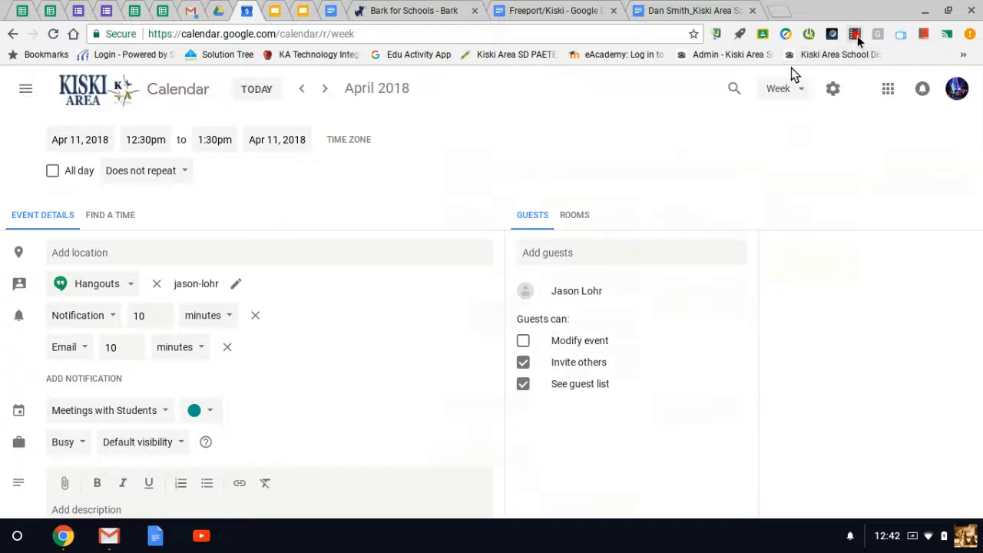